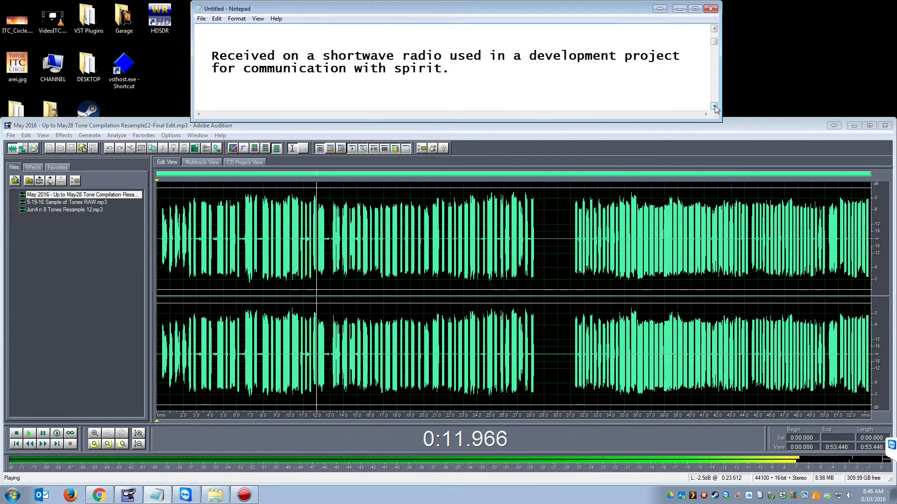
Read through the Notepad text on the shortwave tones, the ten-tone agreement and the spacing between notes
{"action": "left_click", "coordinate": [714, 106]}
{"action": "left_click", "coordinate": [715, 106]}
{"action": "left_click", "coordinate": [714, 106]}
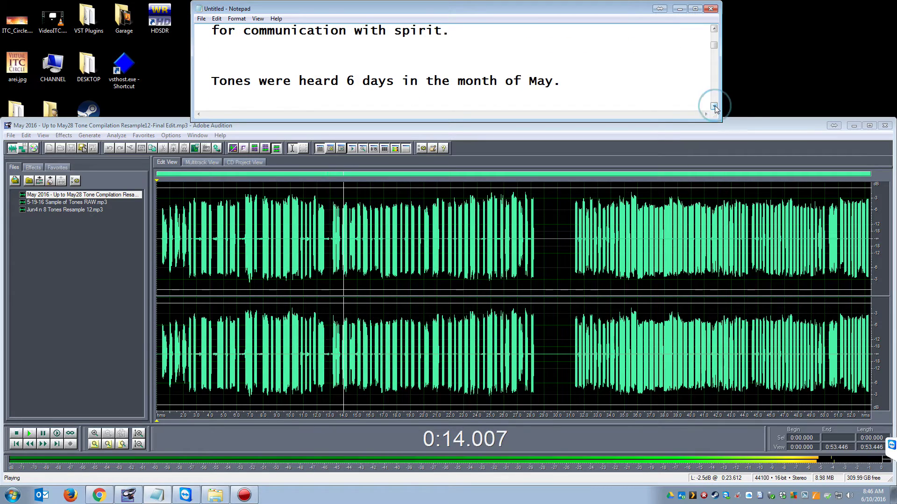
{"action": "left_click", "coordinate": [715, 106]}
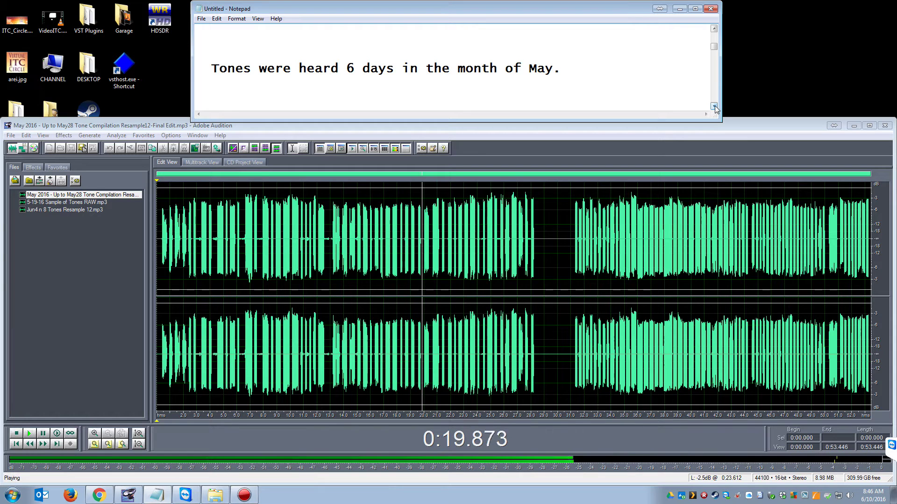
{"action": "left_click", "coordinate": [714, 107]}
{"action": "left_click", "coordinate": [714, 106]}
{"action": "left_click", "coordinate": [715, 107]}
{"action": "left_click", "coordinate": [714, 106]}
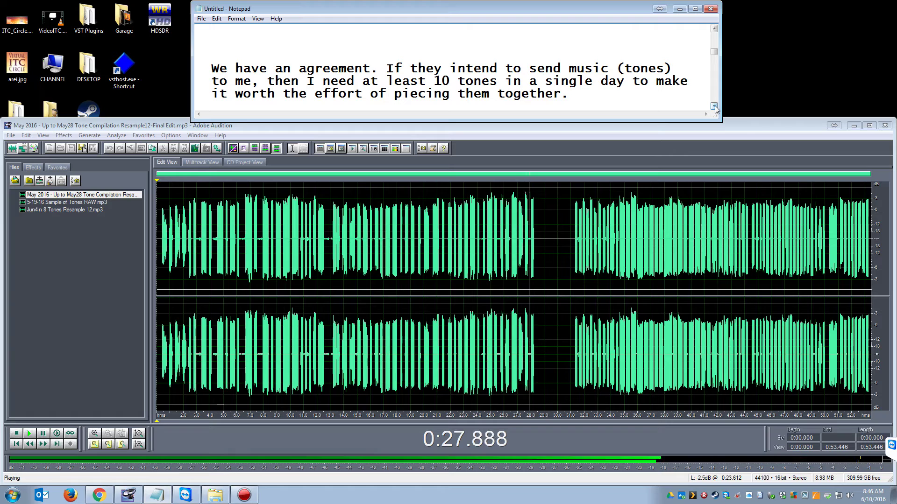
{"action": "left_click", "coordinate": [714, 106]}
{"action": "left_click", "coordinate": [714, 106]}
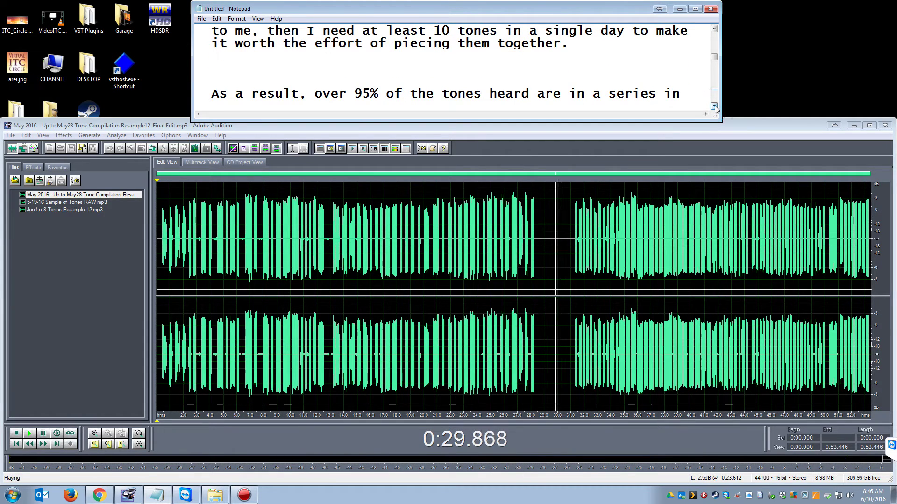
{"action": "left_click", "coordinate": [714, 107]}
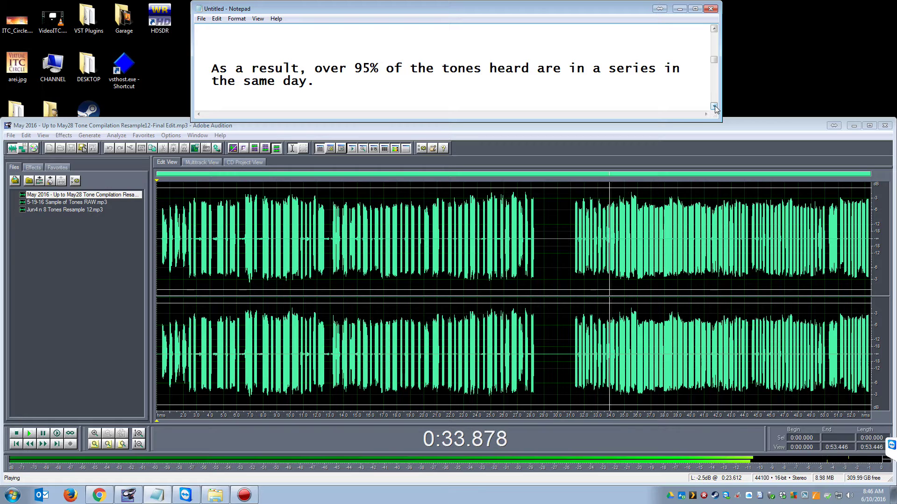
{"action": "left_click", "coordinate": [714, 107]}
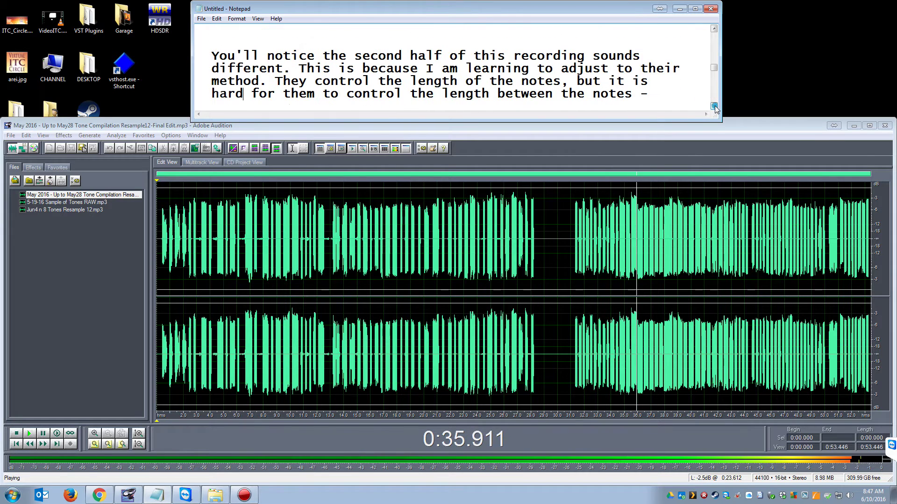
{"action": "left_click", "coordinate": [714, 107]}
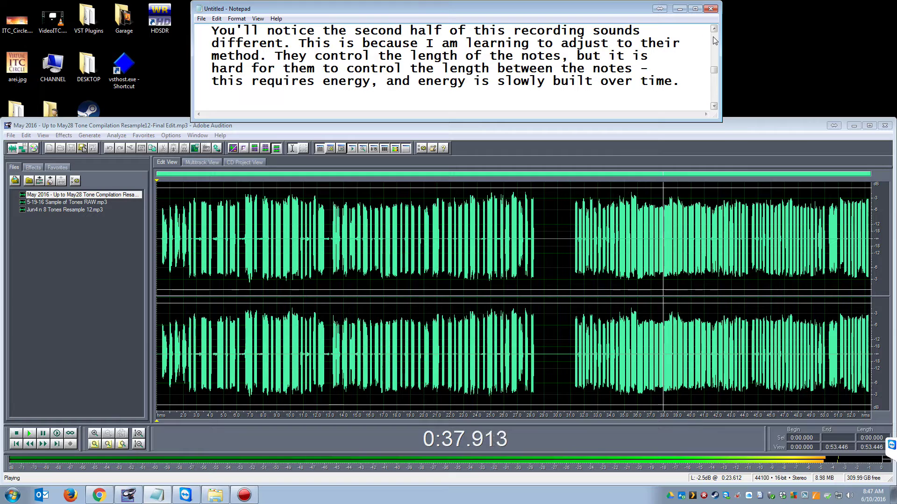
{"action": "left_click", "coordinate": [713, 106]}
{"action": "left_click", "coordinate": [713, 106]}
{"action": "left_click", "coordinate": [713, 107]}
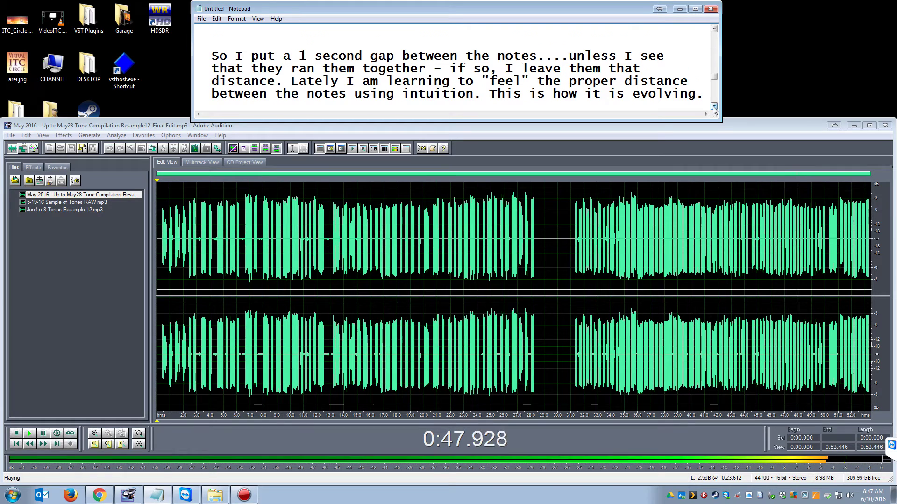
{"action": "left_click", "coordinate": [713, 106]}
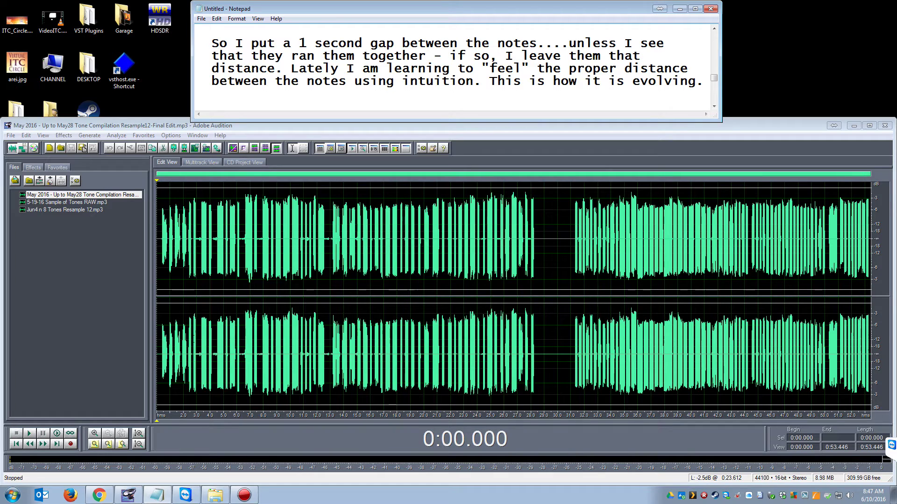
Play the May 2016 tone compilation again while reading on to the note about the original notes sample, and stop playback
{"action": "left_click", "coordinate": [71, 435]}
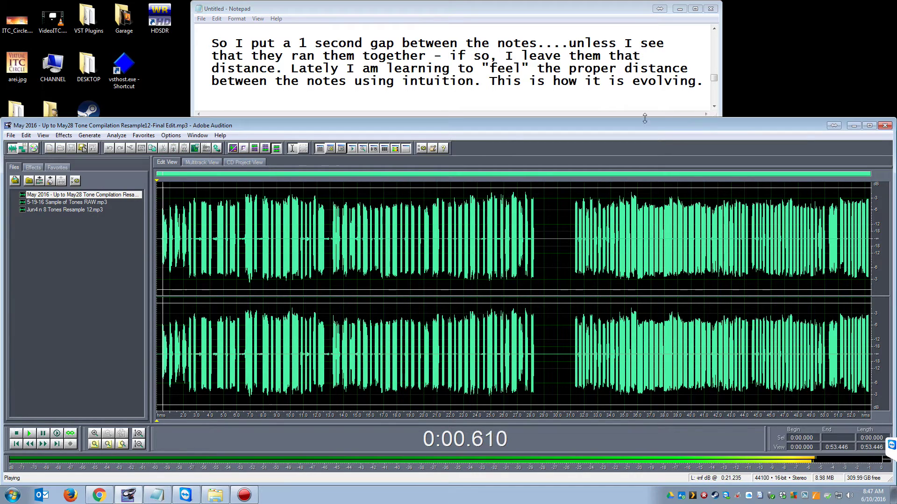
{"action": "left_click", "coordinate": [714, 106]}
{"action": "left_click", "coordinate": [714, 107]}
{"action": "left_click", "coordinate": [715, 107]}
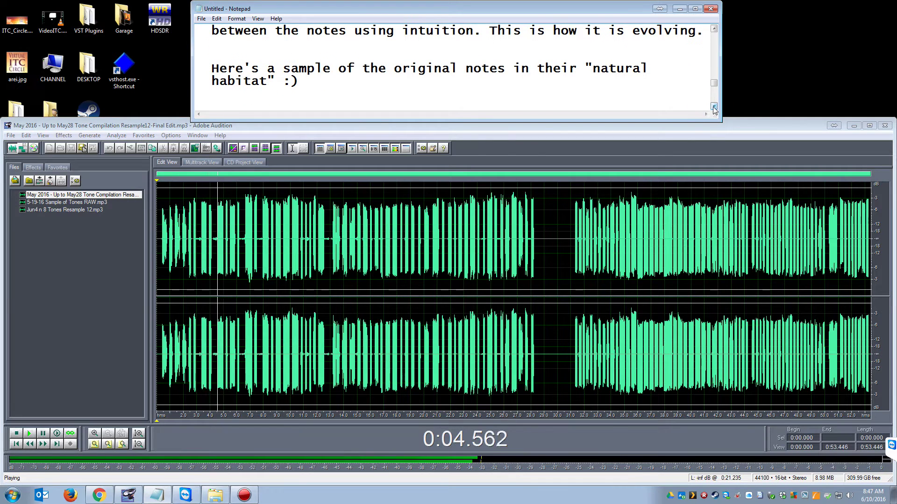
{"action": "left_click", "coordinate": [714, 107]}
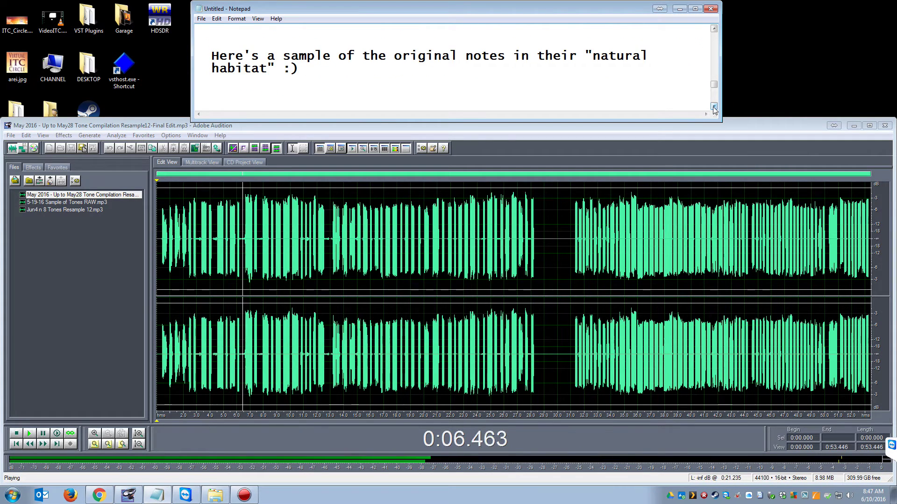
{"action": "left_click", "coordinate": [16, 436]}
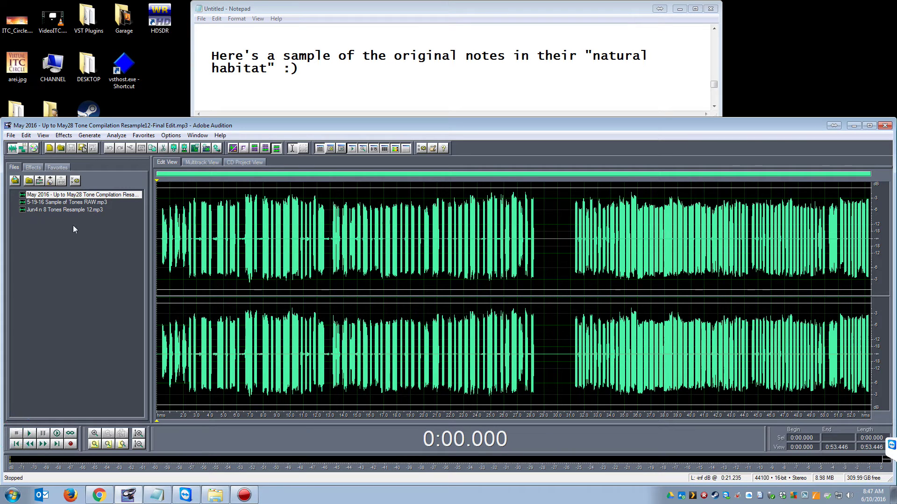
Open and listen to 5-19-16 Sample of Tones RAW.mp3, and bring the Notepad text to the editing process line
{"action": "double_click", "coordinate": [63, 203]}
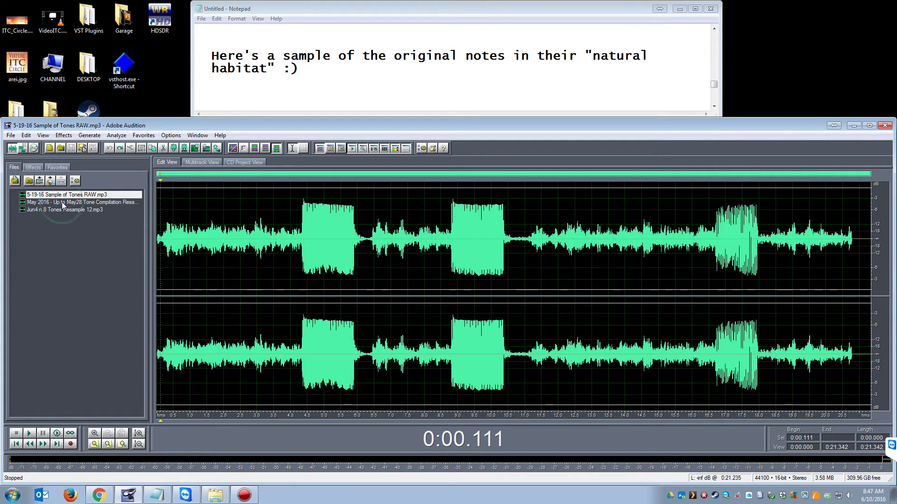
{"action": "left_click", "coordinate": [29, 434]}
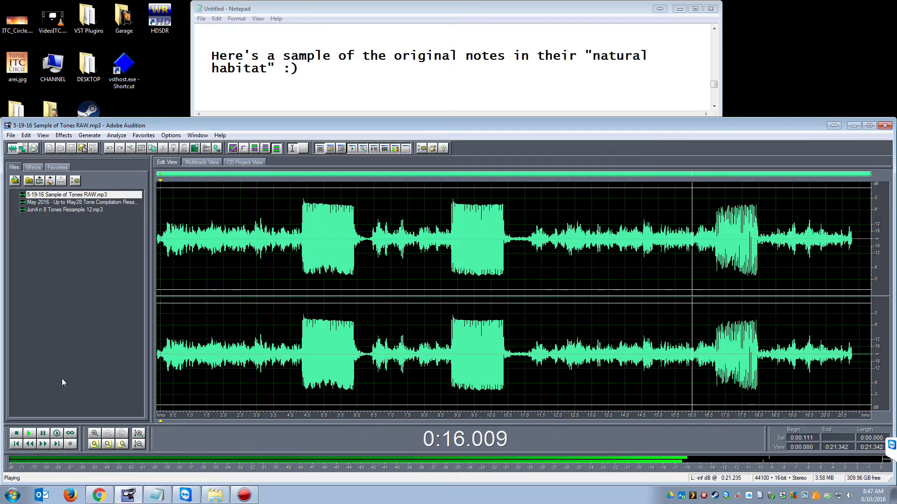
{"action": "left_click", "coordinate": [16, 433]}
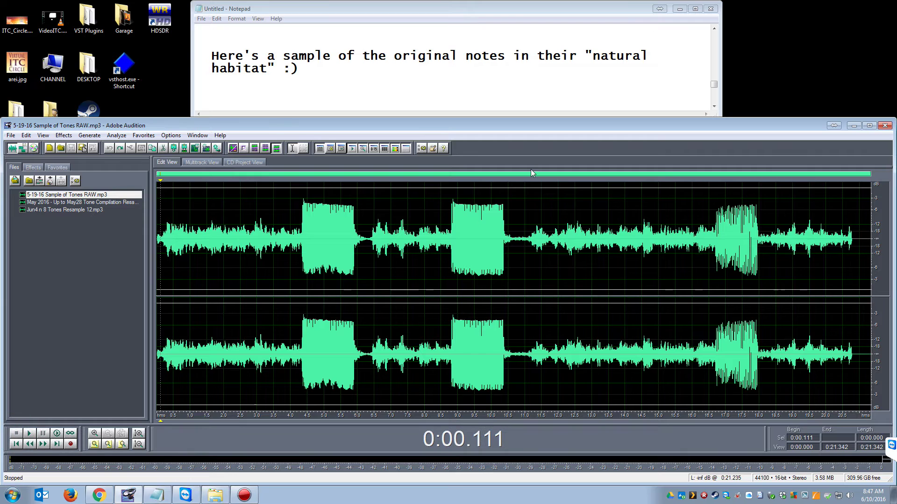
{"action": "double_click", "coordinate": [714, 107]}
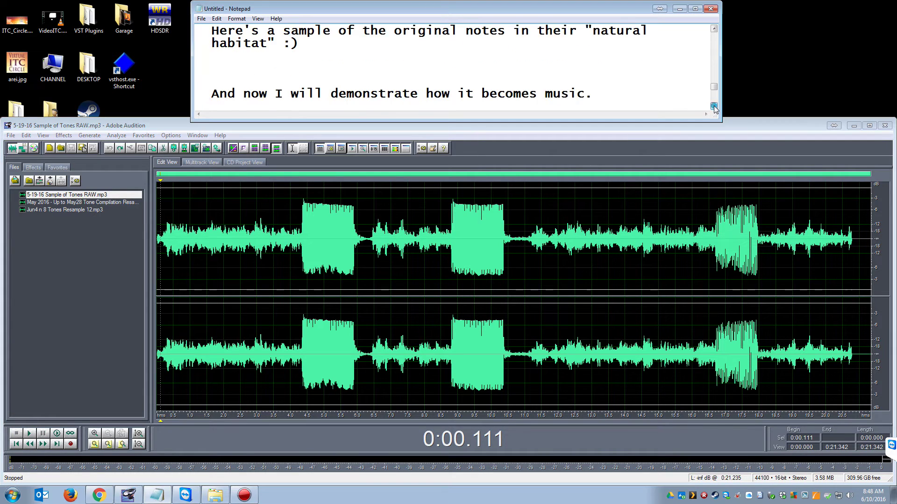
{"action": "double_click", "coordinate": [714, 107]}
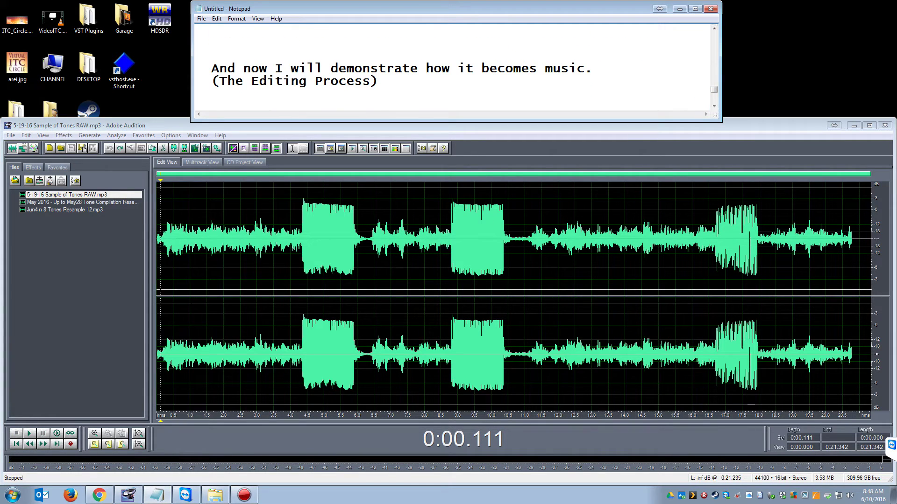
Delete the roughly 4.3 seconds of noise before the first tone and insert 1 second of silence at the start
{"action": "left_click_drag", "start_coordinate": [301, 224], "coordinate": [5, 248]}
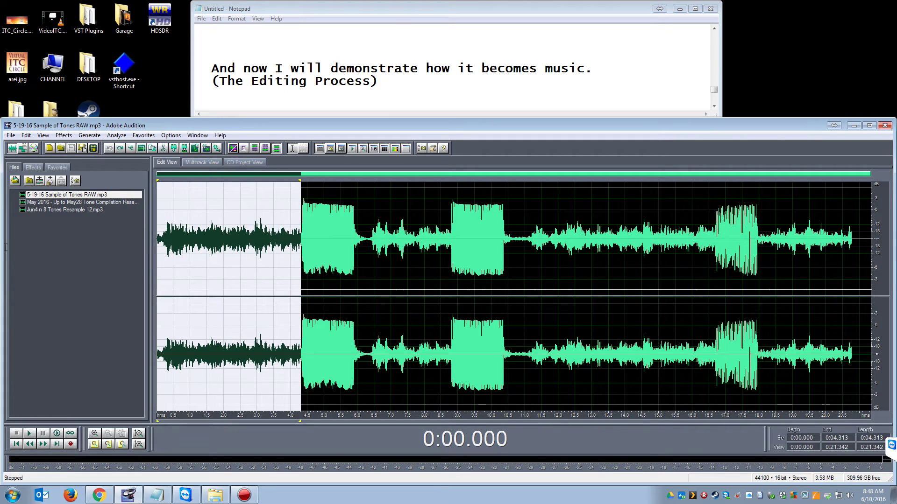
{"action": "key", "text": "Delete"}
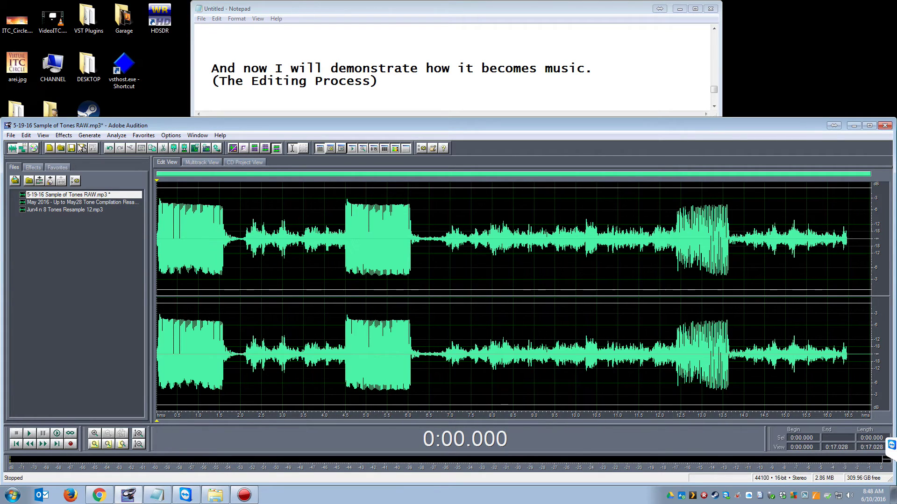
{"action": "left_click", "coordinate": [89, 136]}
{"action": "left_click", "coordinate": [99, 147]}
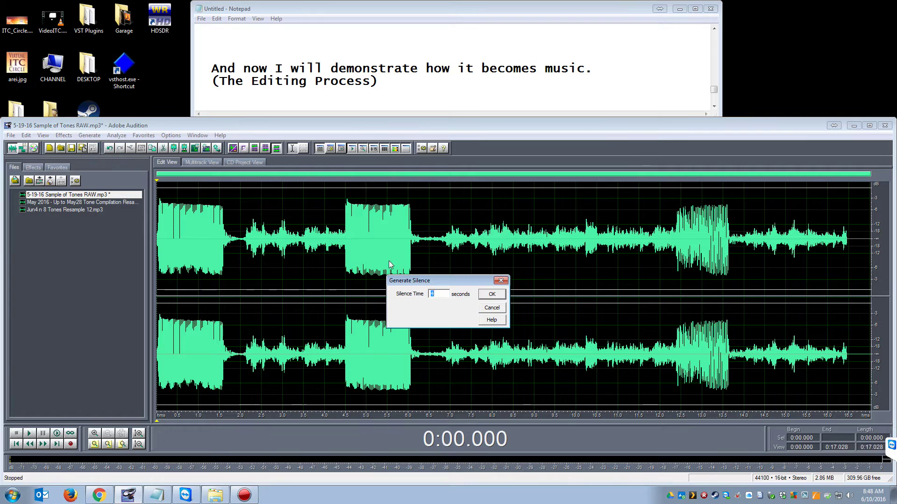
{"action": "left_click", "coordinate": [481, 295]}
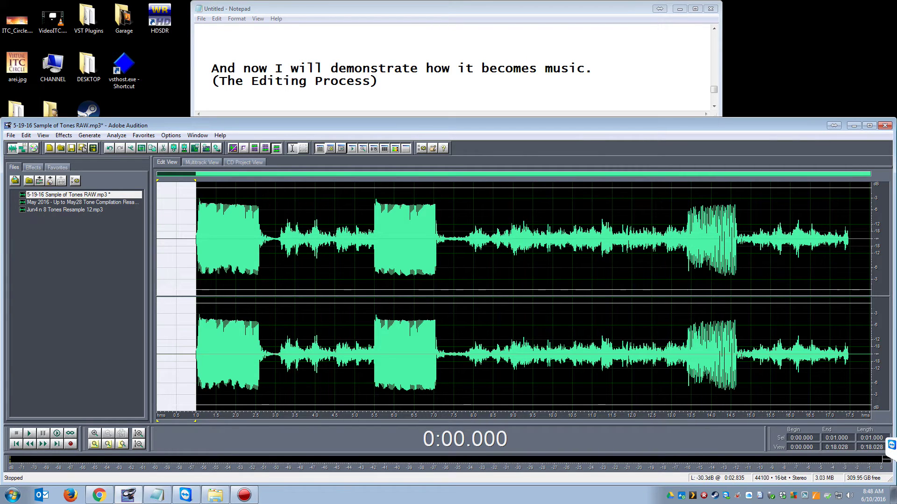
Reduce the noise between the first and second tones, about 2.6 to 5.5 s, by 16.9 dB with Amplify/Fade
{"action": "left_click_drag", "start_coordinate": [261, 231], "coordinate": [374, 234]}
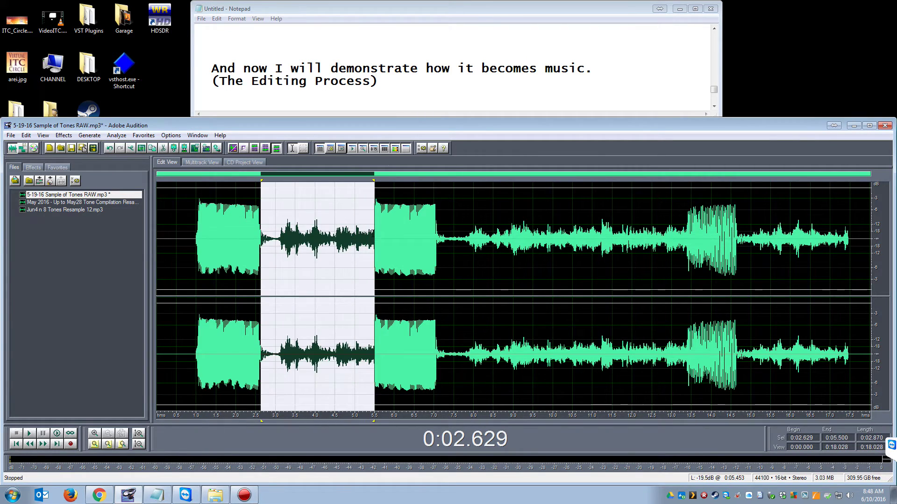
{"action": "left_click", "coordinate": [64, 136]}
{"action": "left_click", "coordinate": [90, 183]}
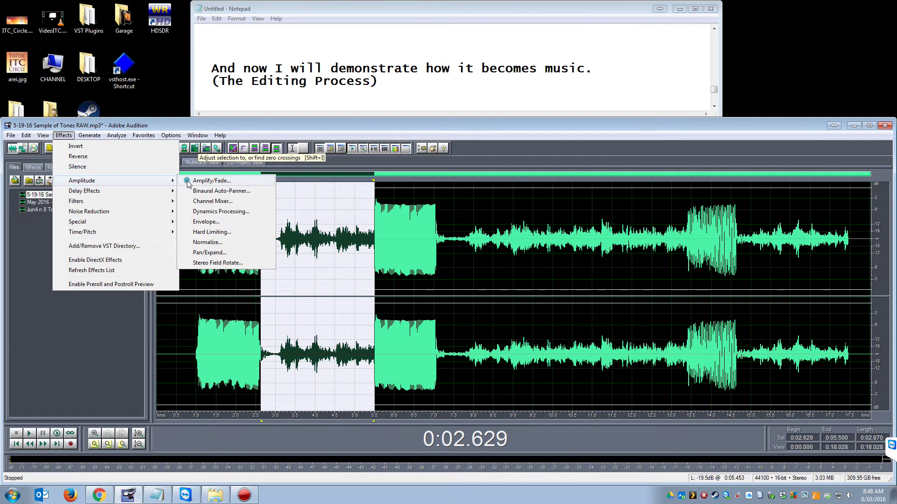
{"action": "left_click", "coordinate": [210, 181]}
{"action": "left_click", "coordinate": [553, 343]}
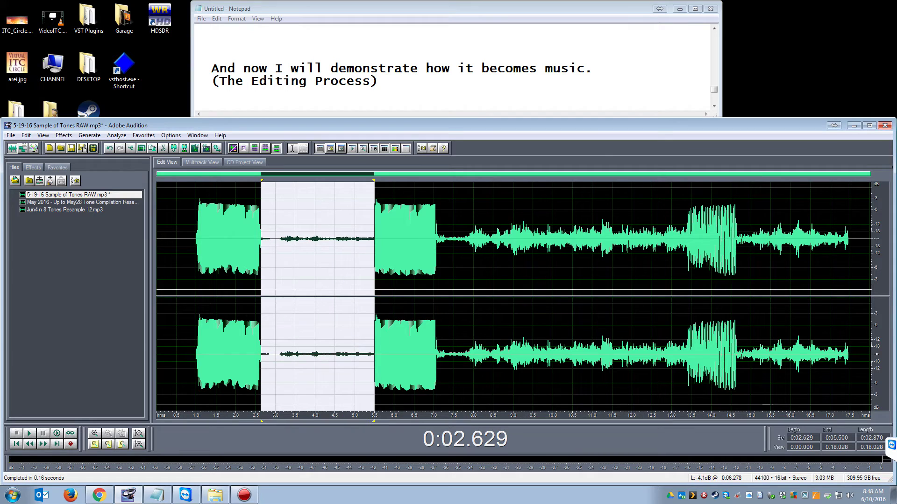
Apply Amplify/Fade at -16.9 dB to the noise between the second and third tones, about 7.0 to 13.4 s
{"action": "left_click_drag", "start_coordinate": [434, 232], "coordinate": [684, 233]}
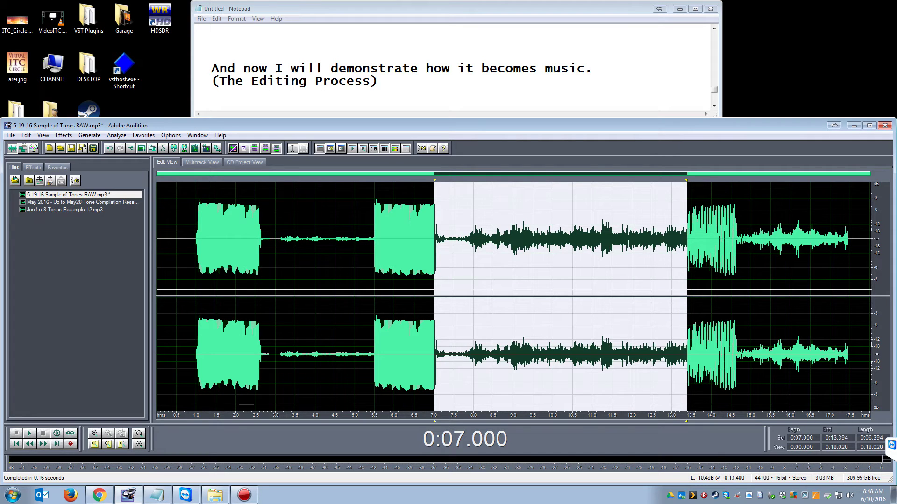
{"action": "left_click", "coordinate": [61, 136]}
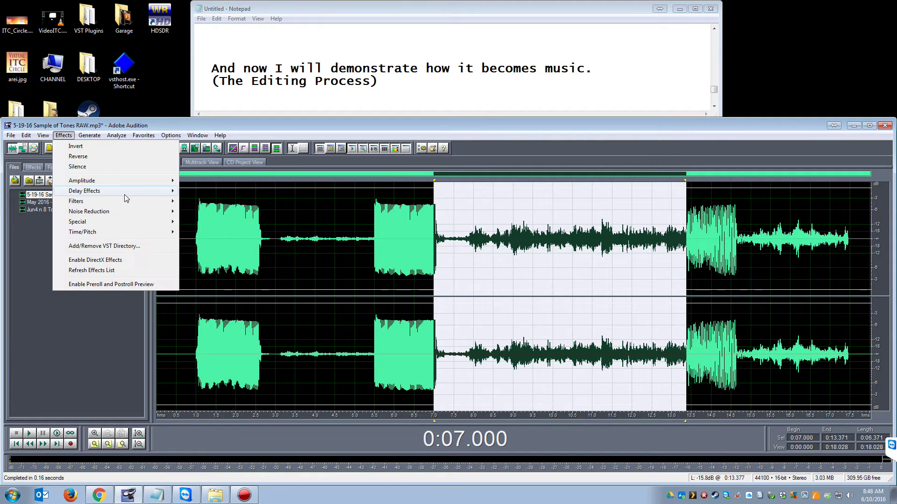
{"action": "mouse_move", "coordinate": [92, 184]}
{"action": "left_click", "coordinate": [213, 181]}
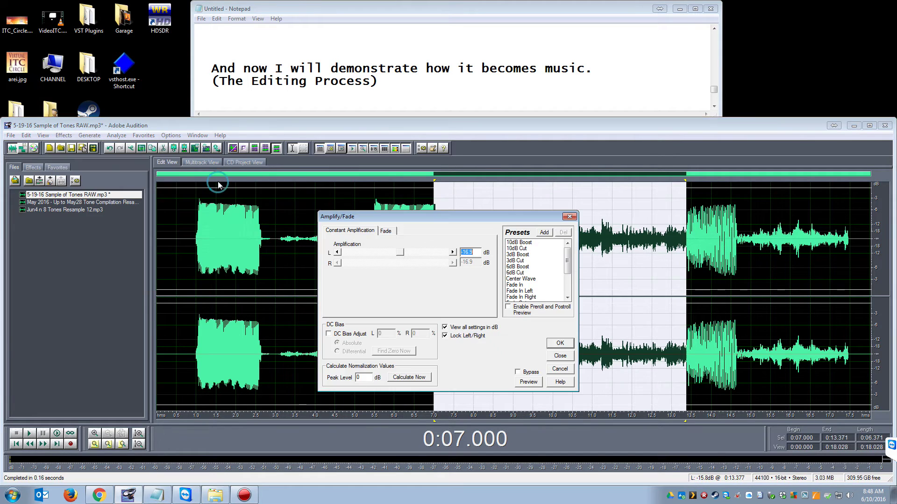
{"action": "left_click", "coordinate": [551, 342]}
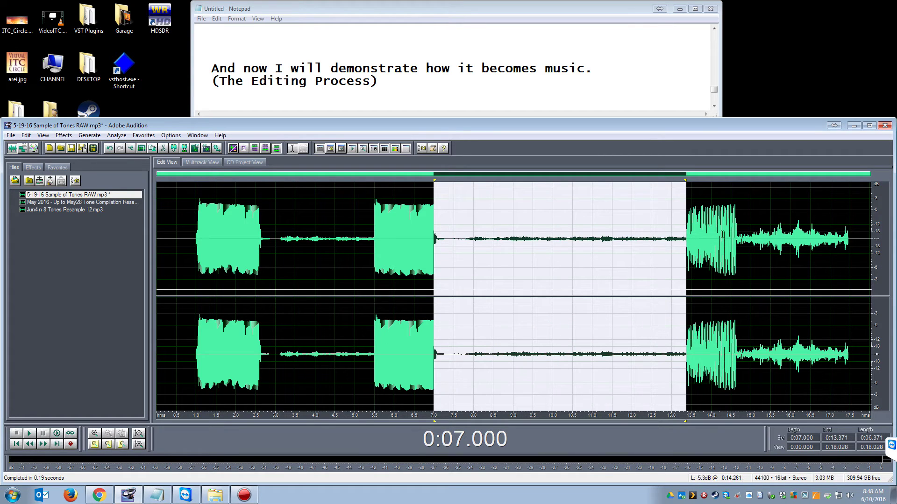
Delete the noise after the third tone, from about 14.6 s to the end, and append 4 seconds of silence
{"action": "left_click_drag", "start_coordinate": [737, 238], "coordinate": [895, 236]}
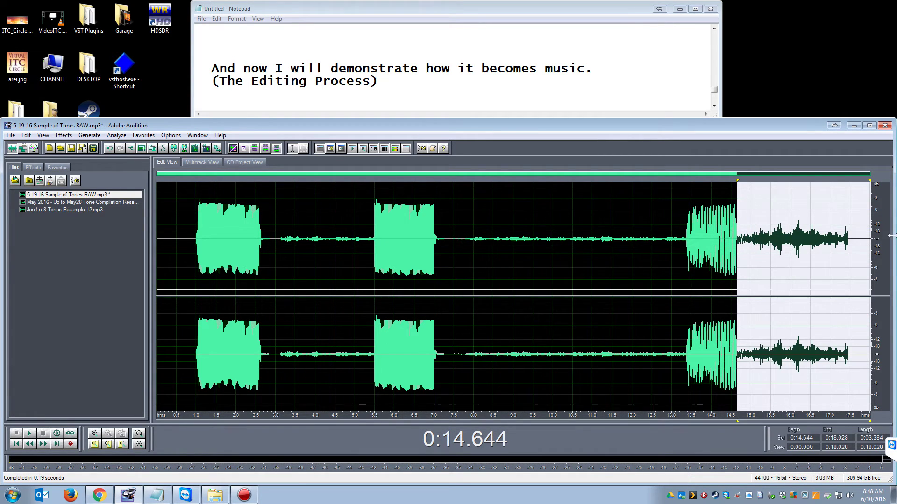
{"action": "key", "text": "Delete"}
{"action": "left_click", "coordinate": [89, 136]}
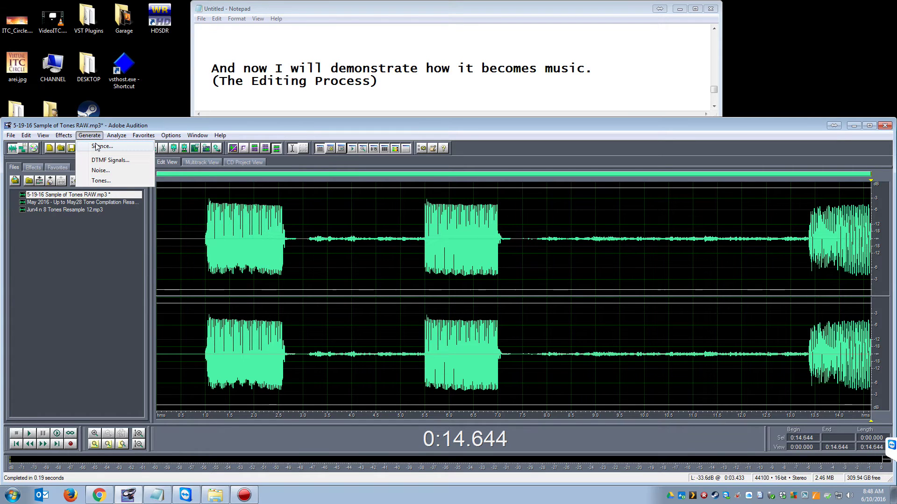
{"action": "left_click", "coordinate": [103, 146]}
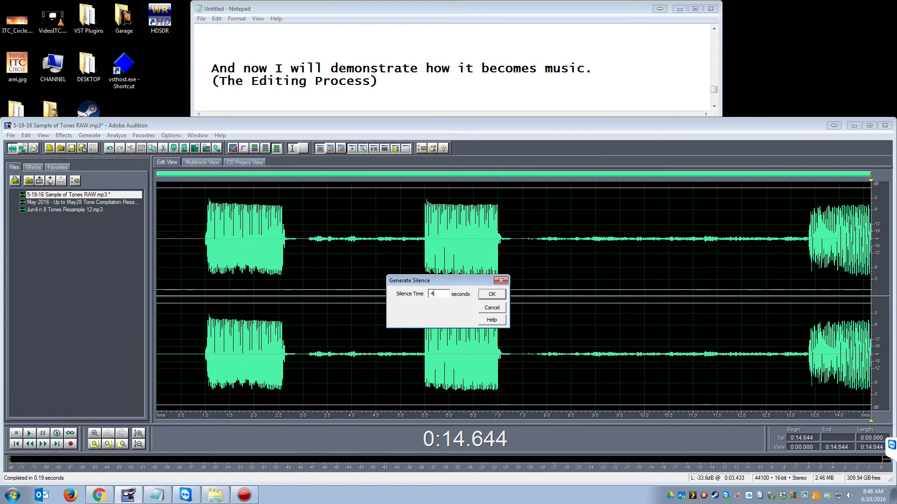
{"action": "left_click", "coordinate": [492, 294]}
{"action": "left_click", "coordinate": [63, 136]}
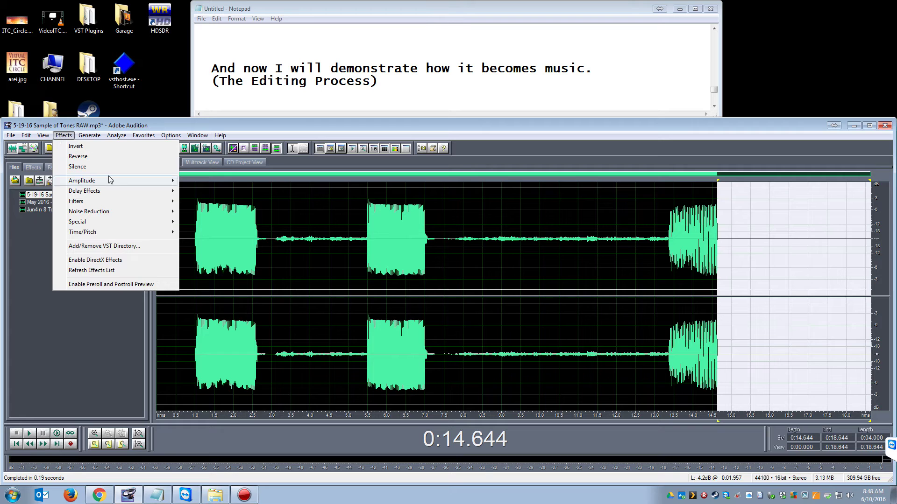
{"action": "left_click", "coordinate": [99, 233]}
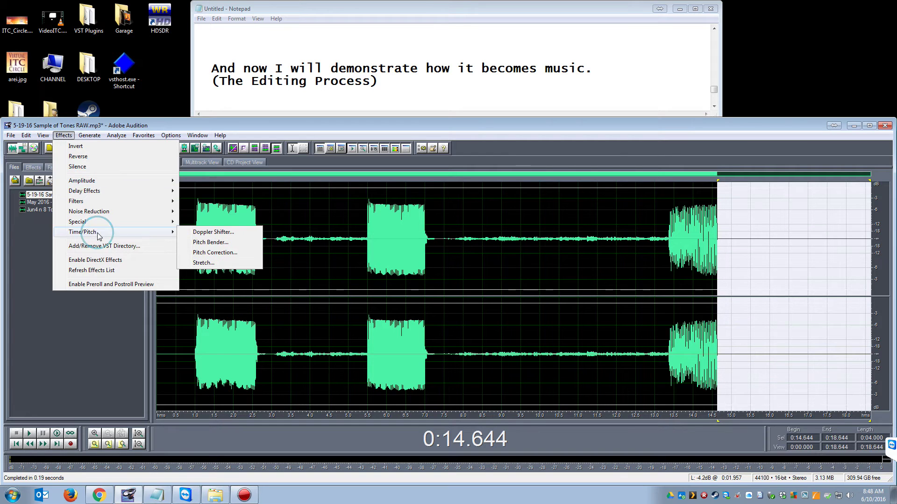
{"action": "left_click", "coordinate": [202, 263]}
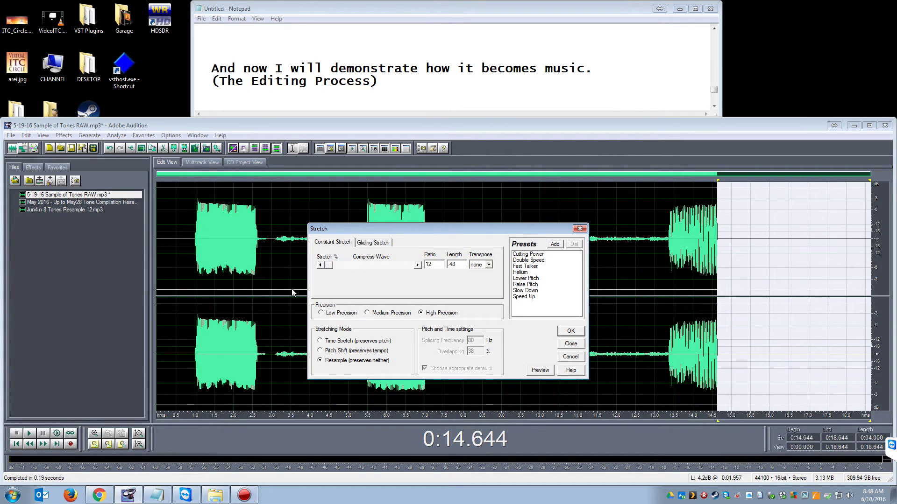
{"action": "left_click", "coordinate": [539, 370]}
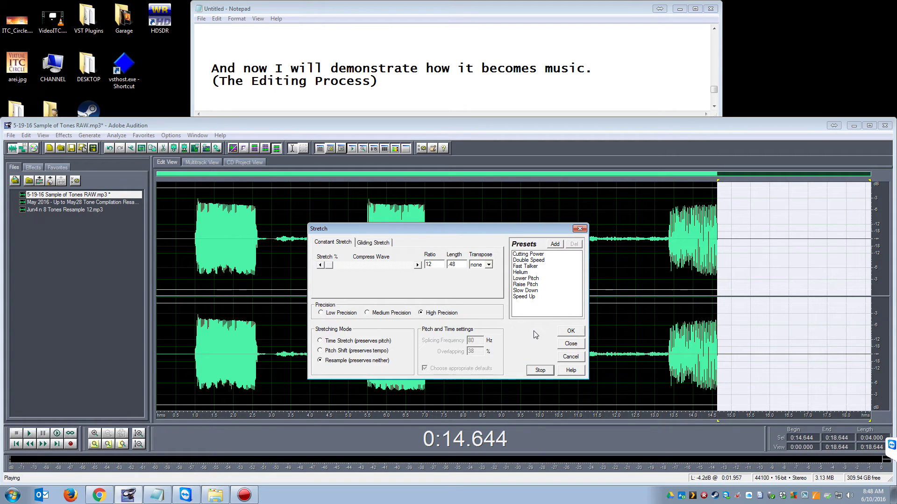
{"action": "left_click", "coordinate": [570, 357]}
Stretch the entire waveform at ratio 12 in Resample mode with High Precision, and play the result from the start
{"action": "double_click", "coordinate": [166, 240]}
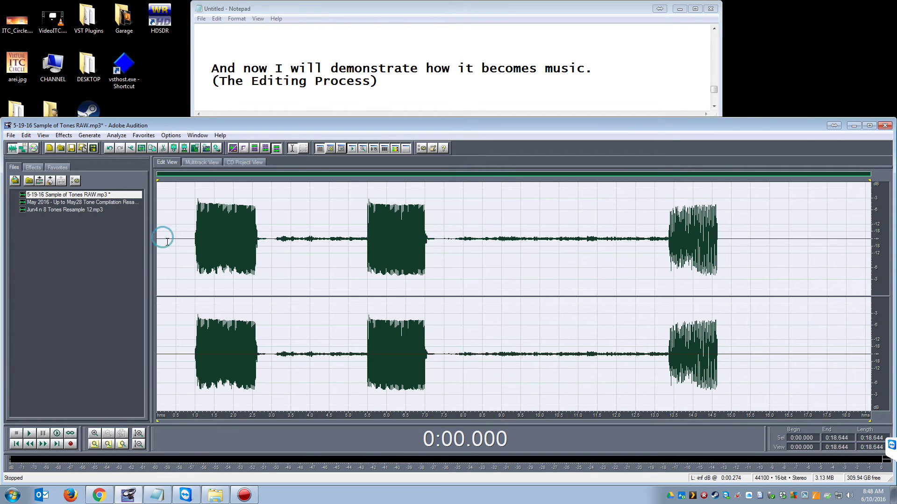
{"action": "left_click", "coordinate": [62, 135]}
{"action": "left_click", "coordinate": [108, 181]}
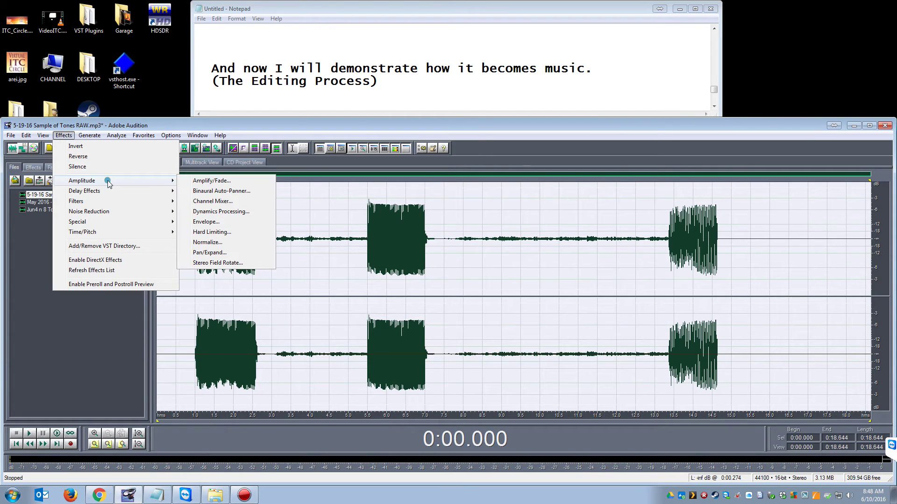
{"action": "mouse_move", "coordinate": [127, 233]}
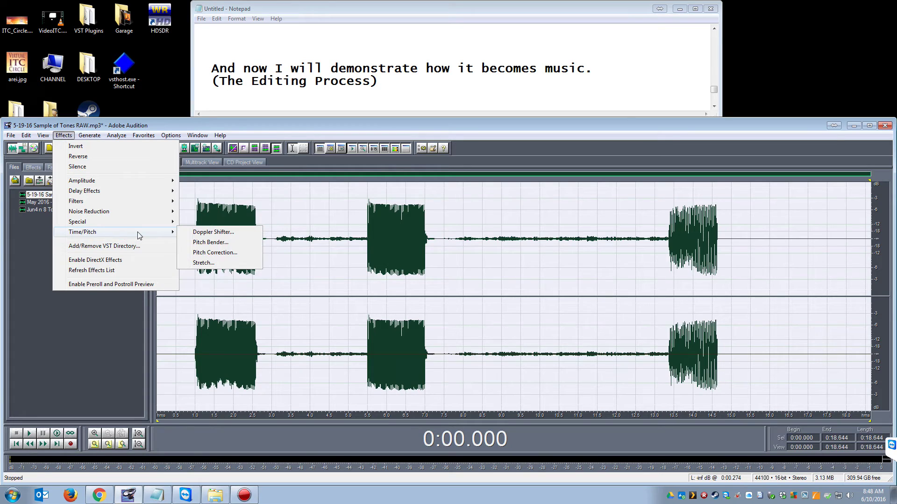
{"action": "left_click", "coordinate": [201, 262]}
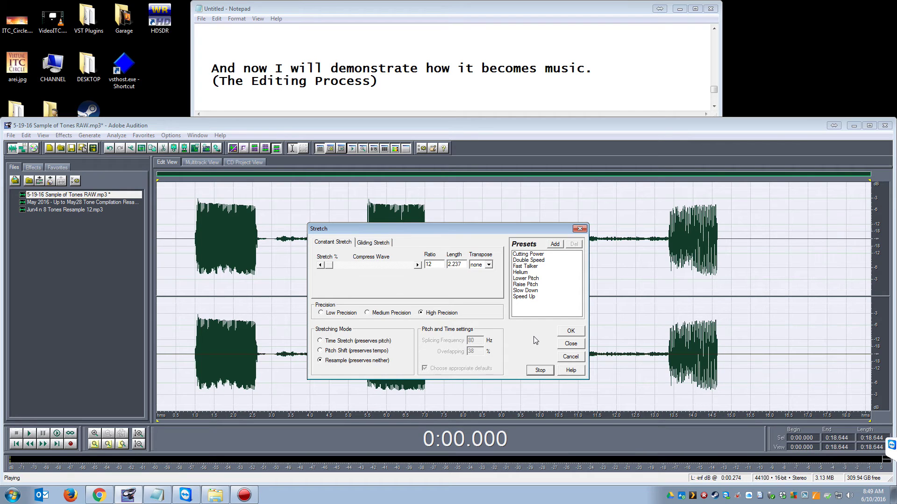
{"action": "left_click", "coordinate": [567, 335]}
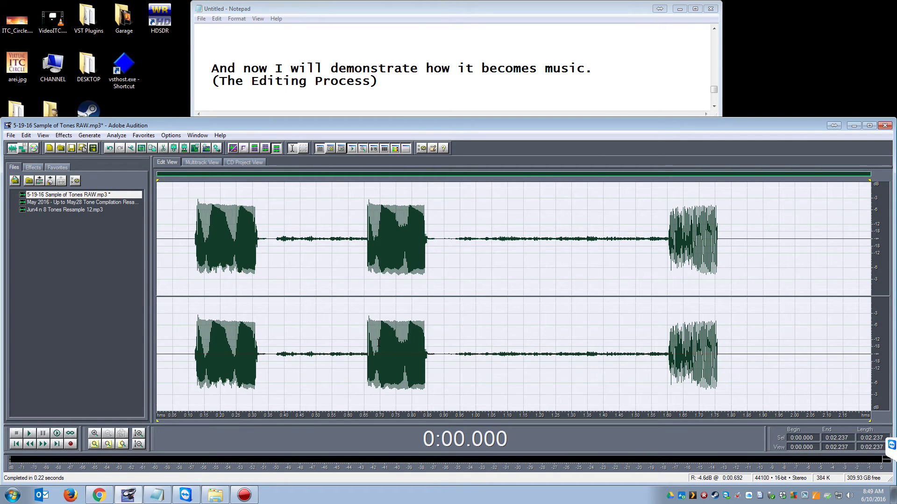
{"action": "key", "text": "Home"}
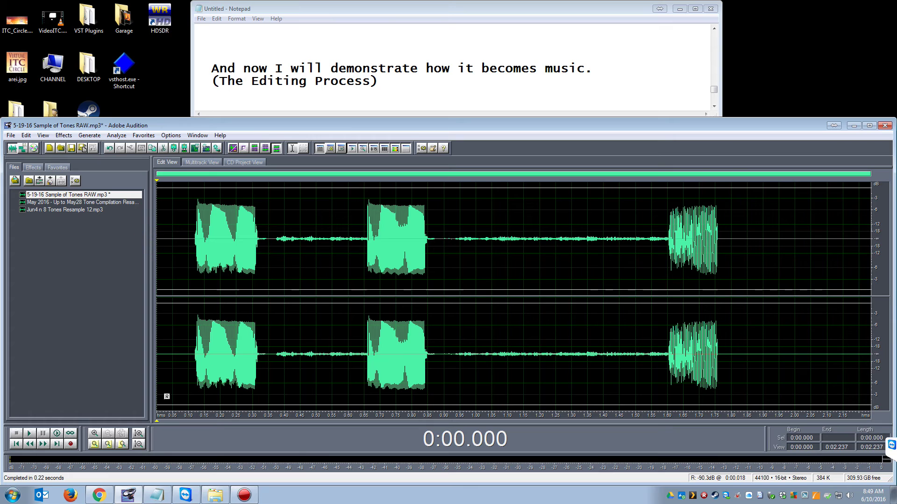
{"action": "left_click", "coordinate": [28, 436]}
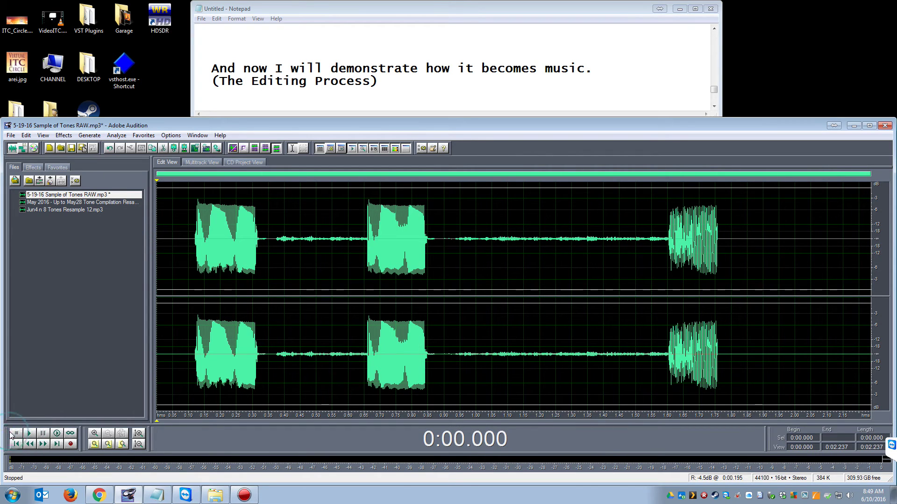
Switch to the Notepad notes and bring the closing thank-you line into view below the editing process heading
{"action": "left_click", "coordinate": [714, 107]}
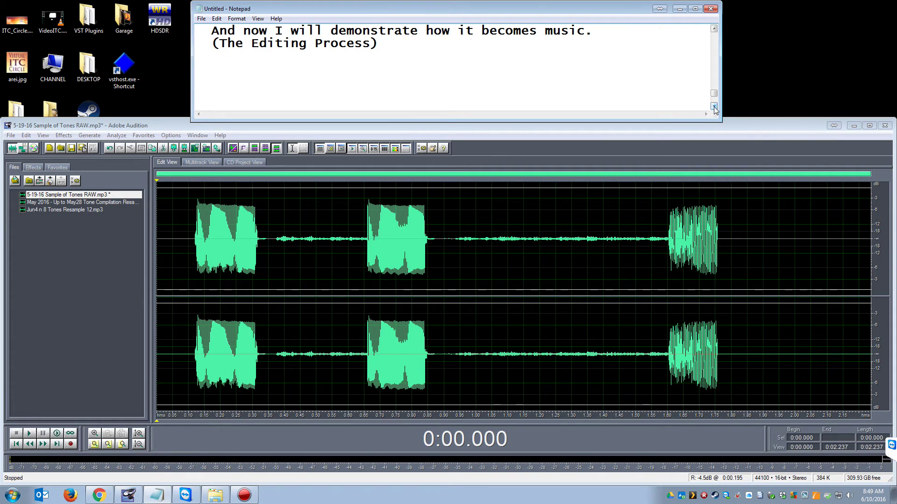
{"action": "left_click", "coordinate": [715, 107]}
{"action": "left_click", "coordinate": [714, 107]}
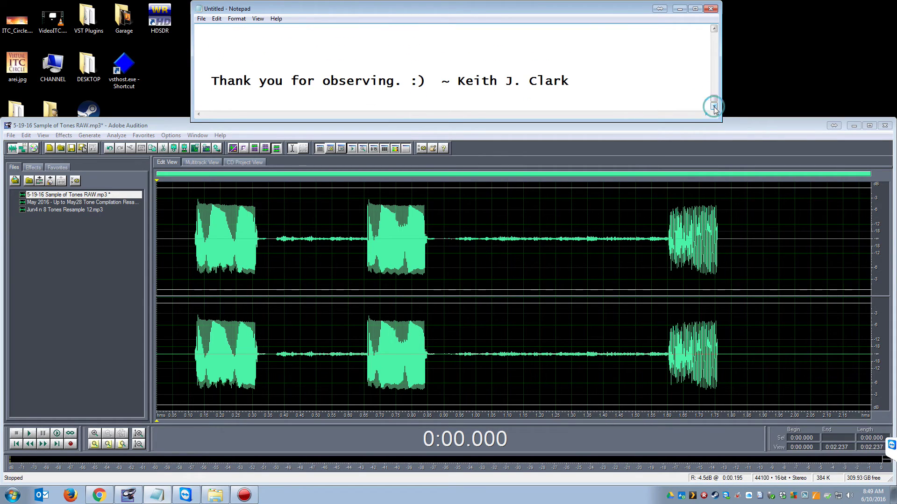
Return to Adobe Audition, open "May 2016 - Up to May28 Tone Compilation Resample12-Final Edit.mp3" and play it from the beginning
{"action": "double_click", "coordinate": [95, 203]}
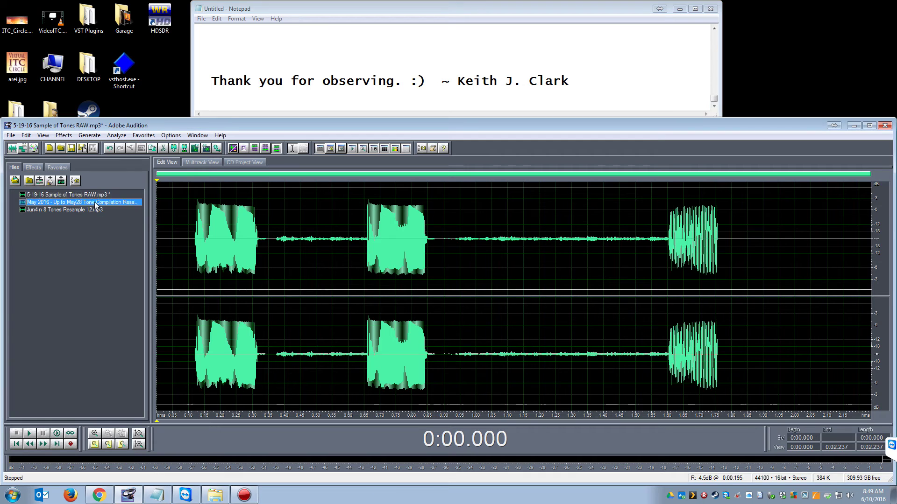
{"action": "left_click", "coordinate": [29, 436]}
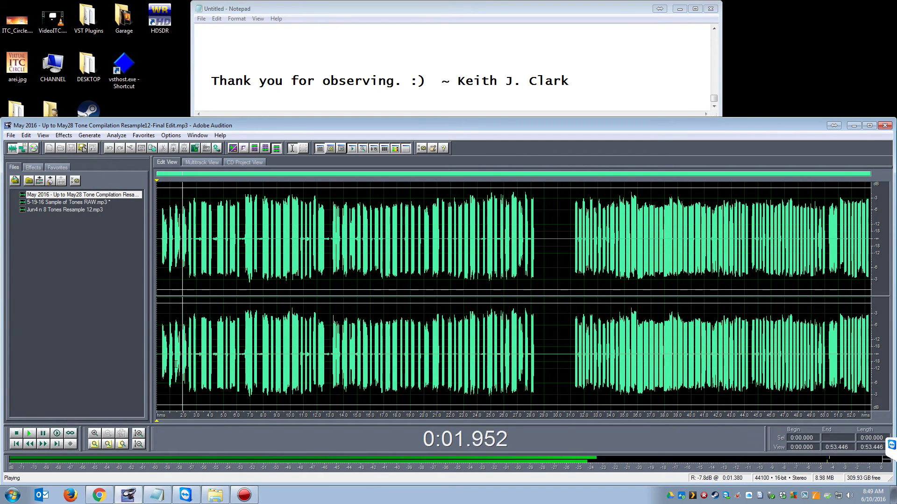